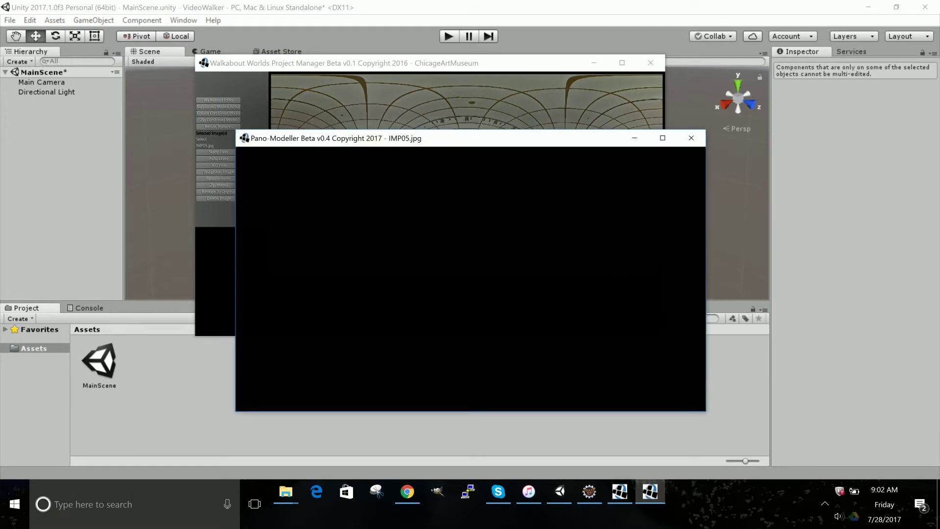
Generate the gallery room model with mesh quality set to High and go to the project folder.
key("Right")
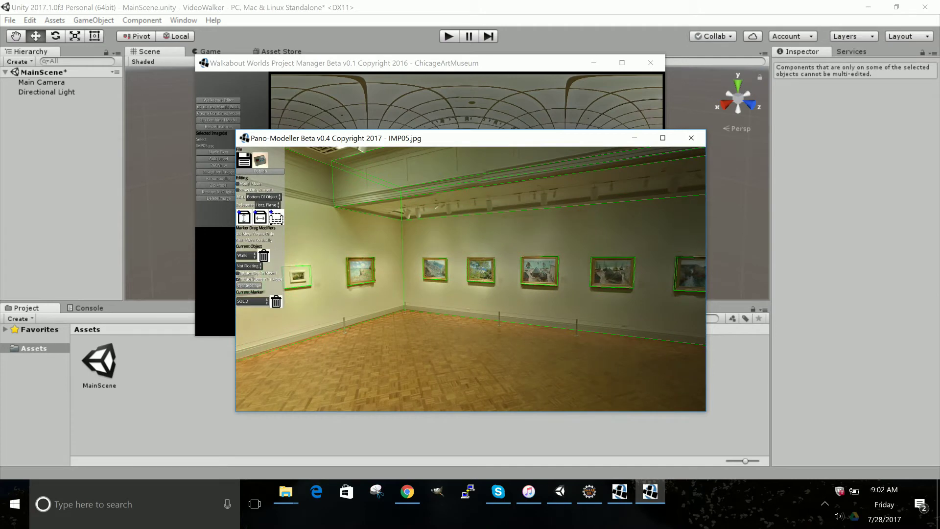
key("g")
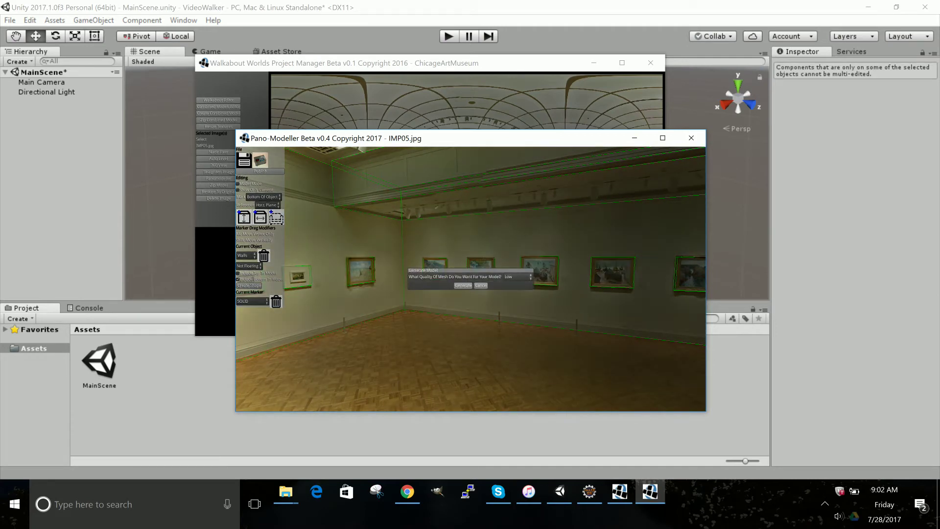
left_click(518, 277)
left_click(519, 301)
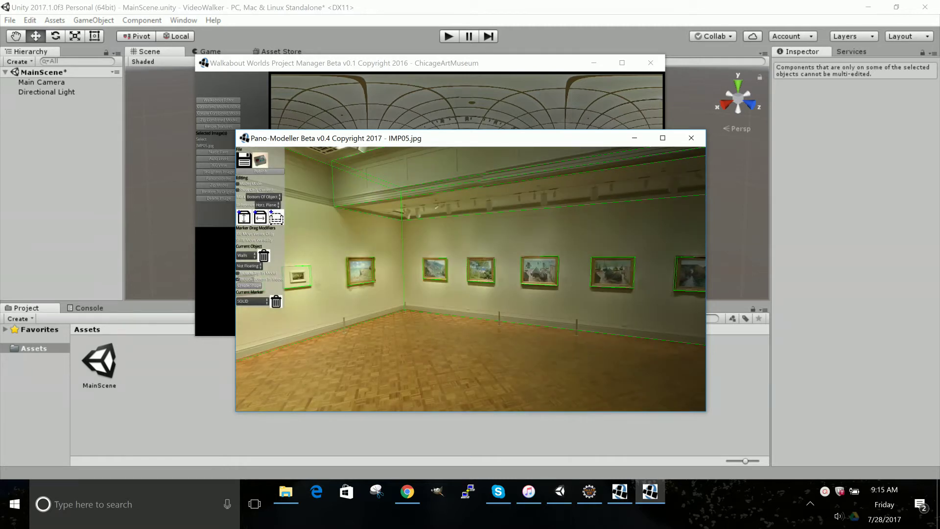
left_click(286, 492)
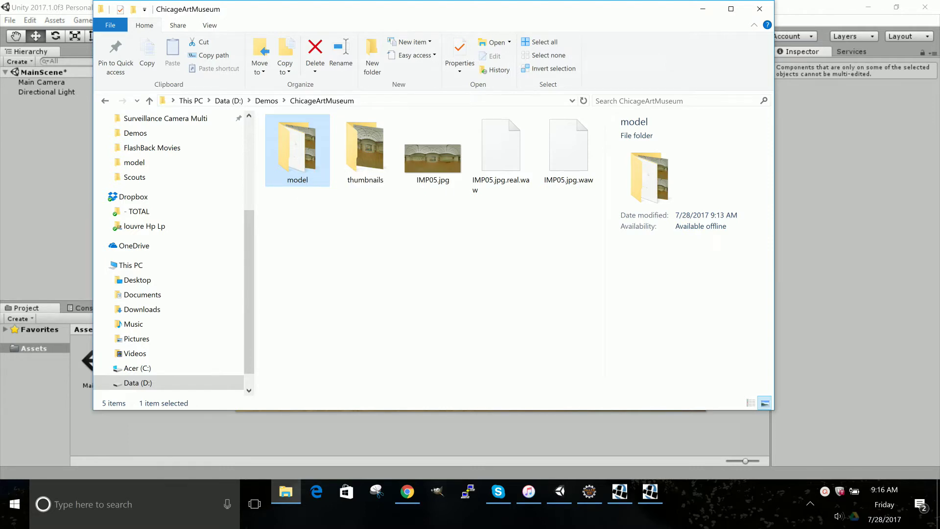
Select the three IMP05 files (OBJ, MTL, PNG) in the model folder and move Explorer beside Unity.
key("Return")
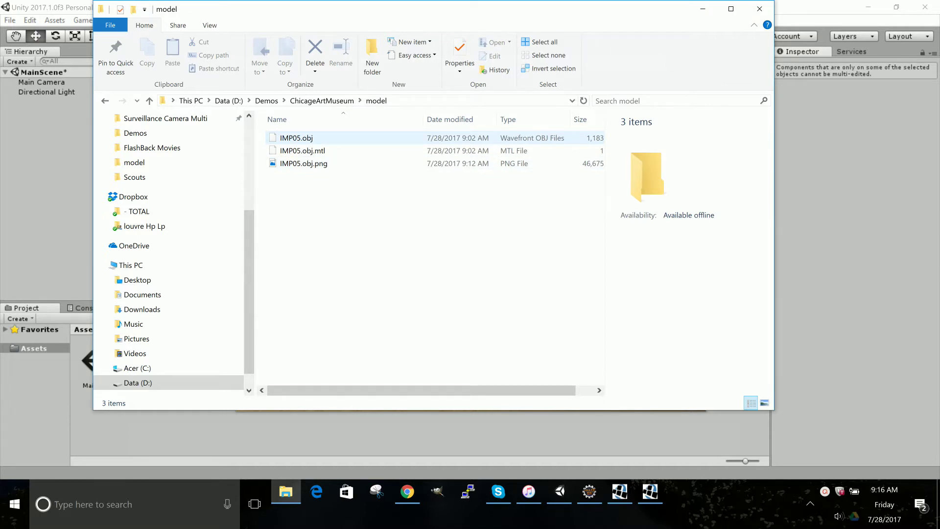
left_click(296, 138)
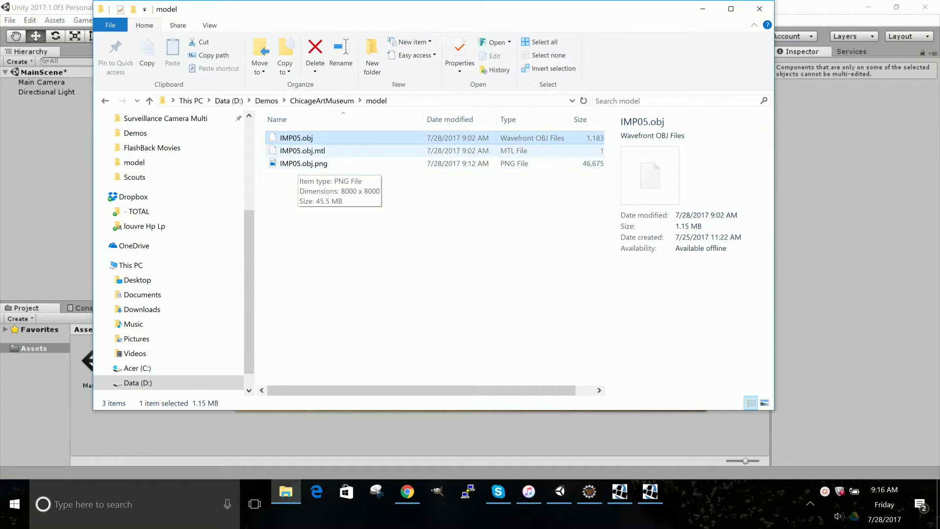
key("shift+Down")
key("shift+Down")
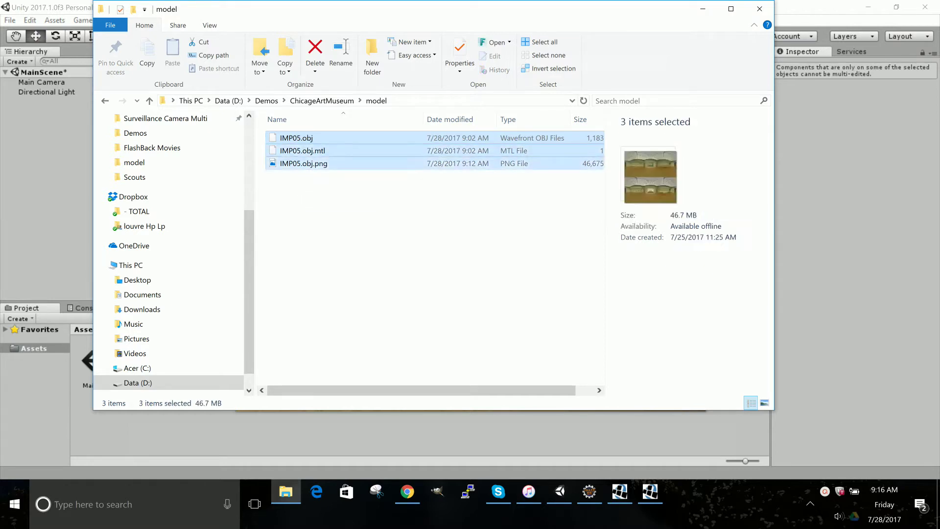
left_click_drag(367, 9, 735, 53)
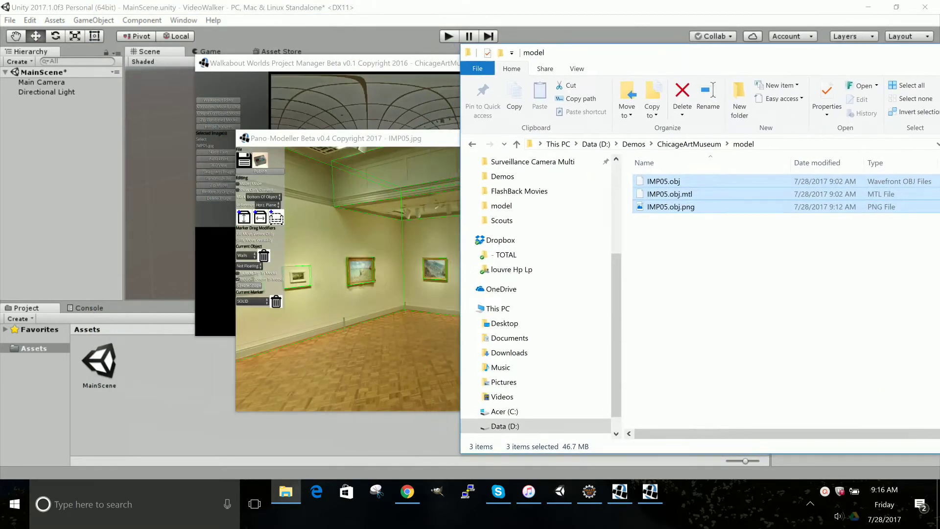
Import the three IMP05 files into Unity's Project Assets by dragging them from Explorer.
key("alt+Tab")
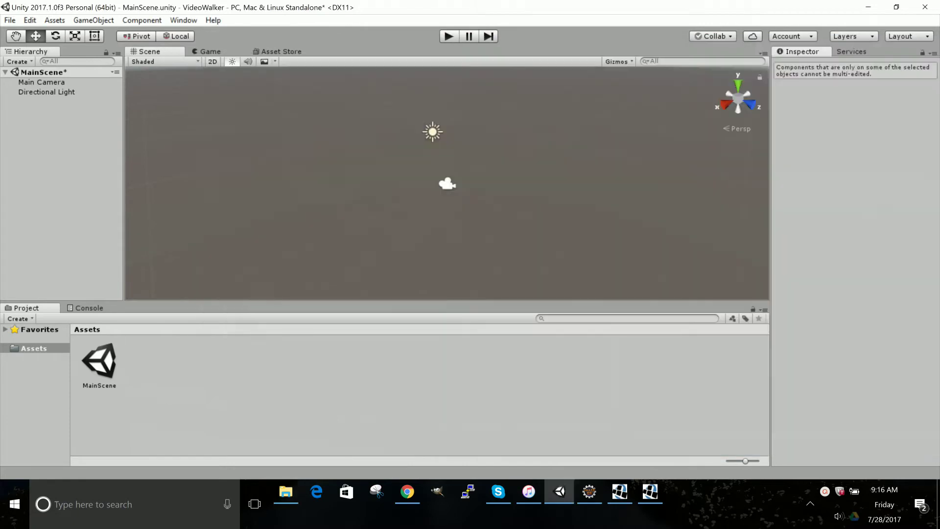
left_click(286, 492)
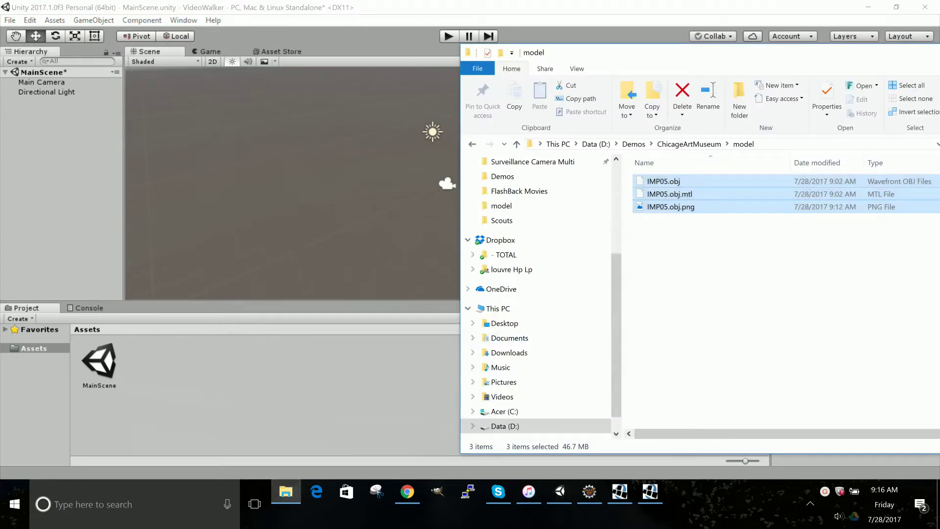
left_click_drag(665, 194, 548, 248)
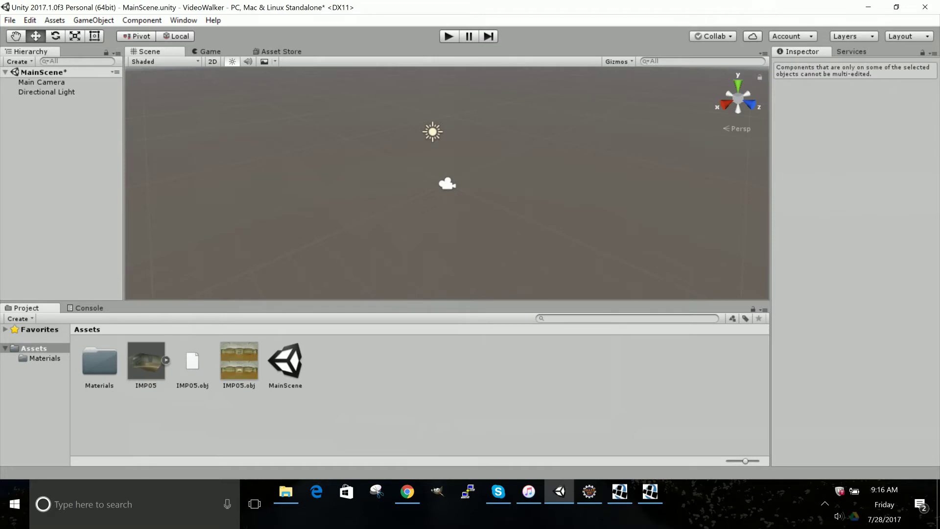
Place the IMP05 gallery room model into MainScene from the Project panel.
left_click(145, 361)
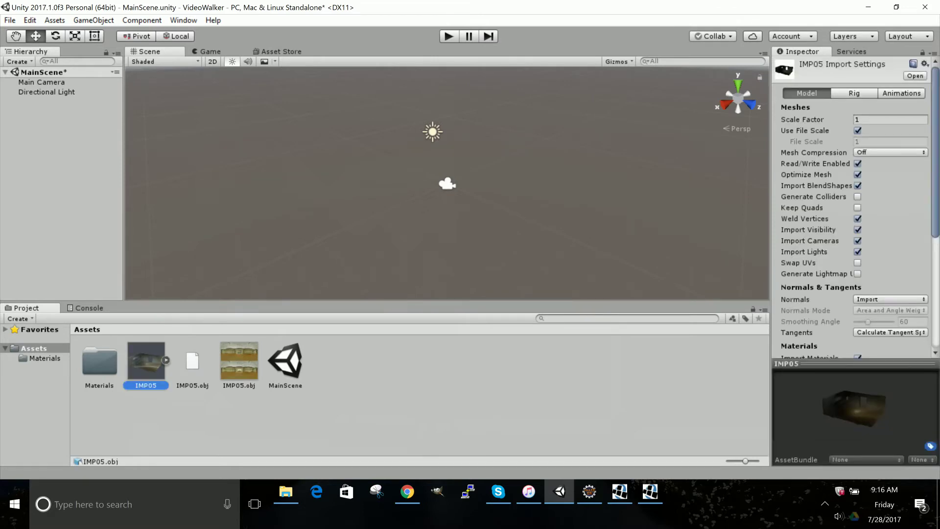
left_click_drag(146, 361, 440, 221)
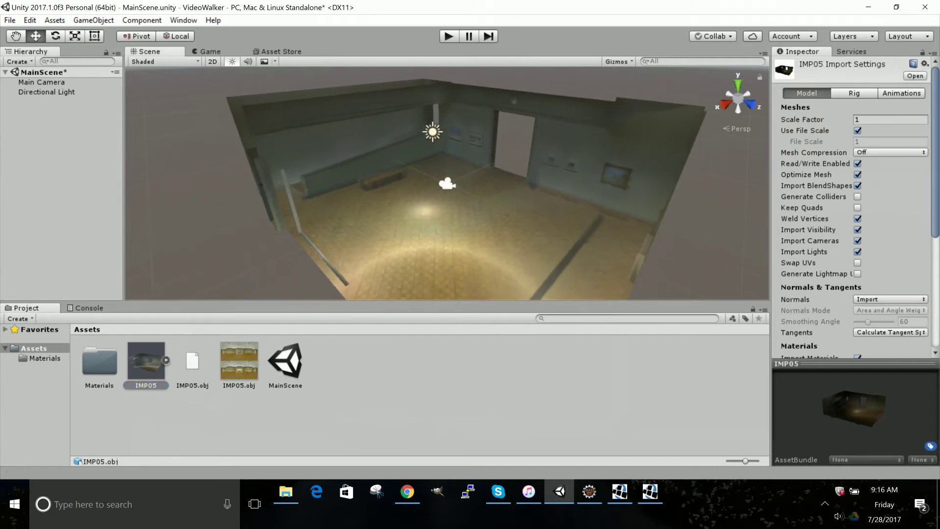
left_click_drag(422, 167, 421, 175)
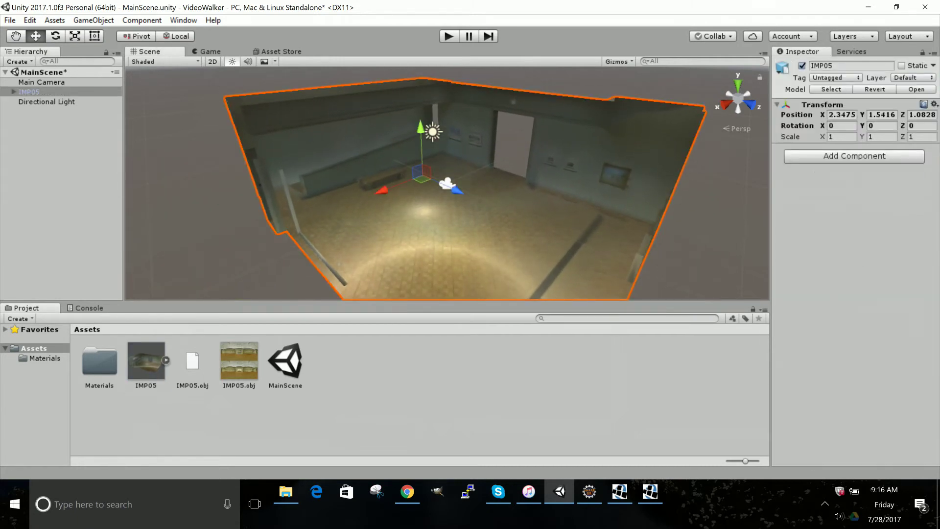
double_click(99, 361)
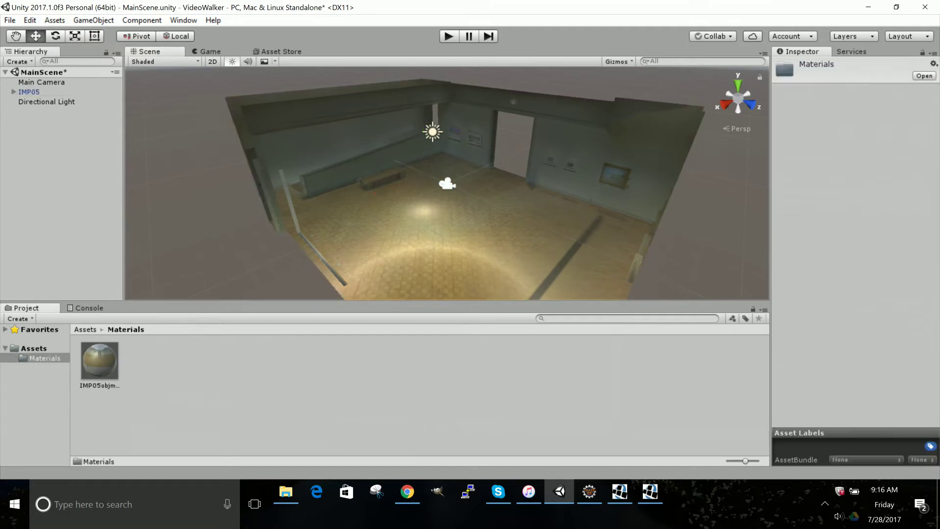
Switch the IMP05objmtl material to the Mobile/Unlit (Supports Lightmap) shader.
left_click(100, 361)
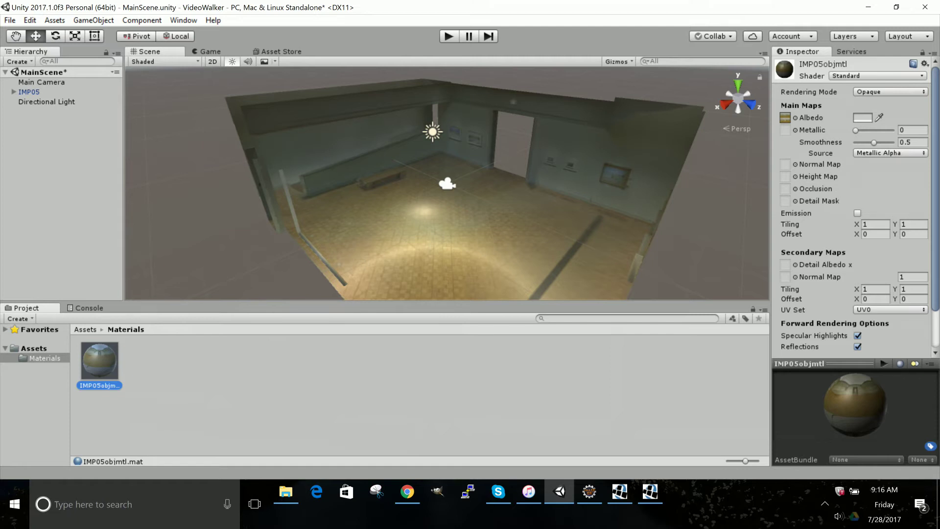
left_click(878, 76)
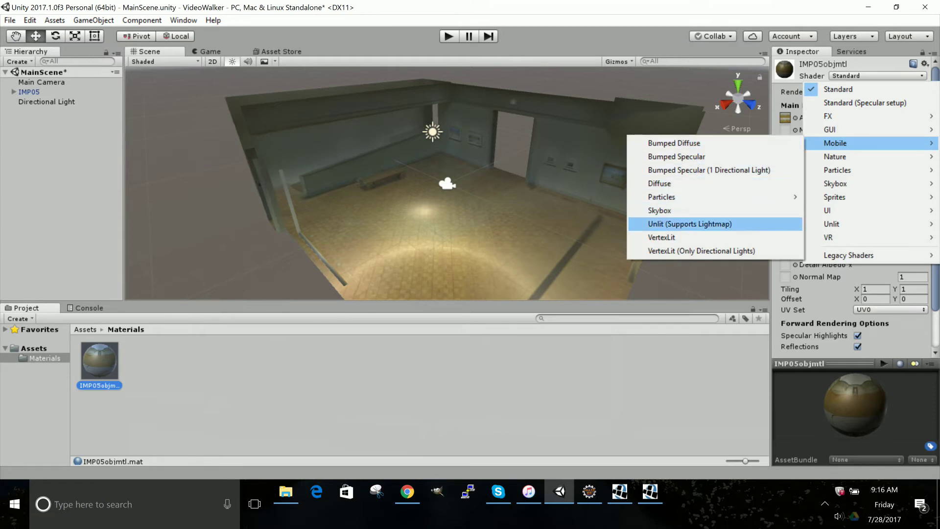
left_click(691, 223)
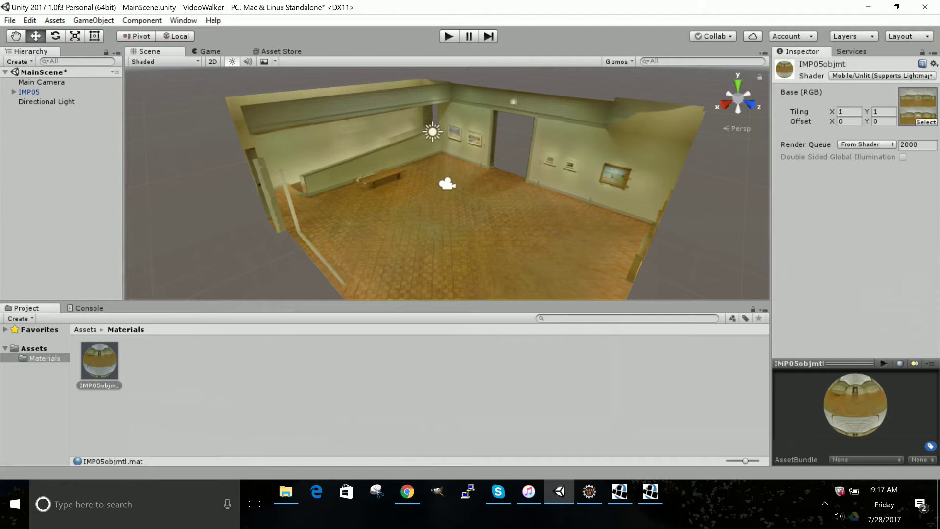
left_click(55, 20)
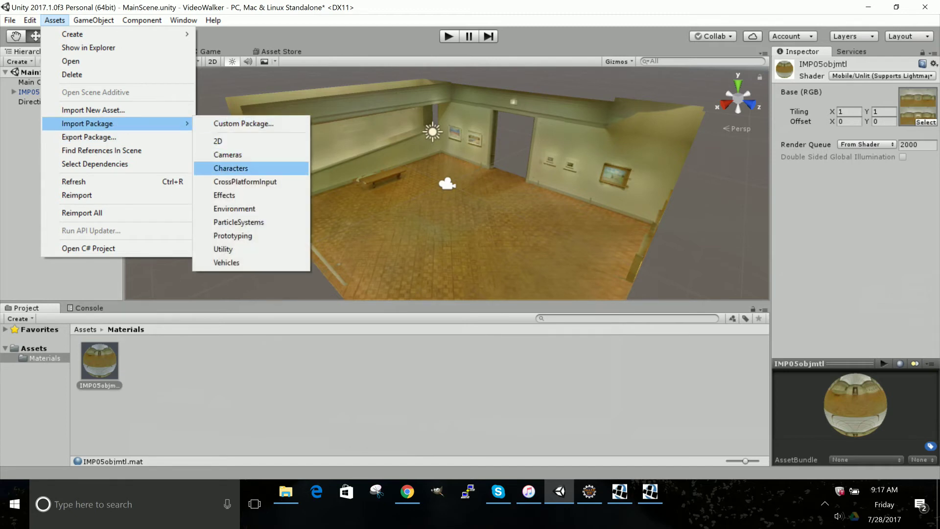
Import the Characters standard asset package, adding a Standard Assets folder to the project.
left_click(230, 168)
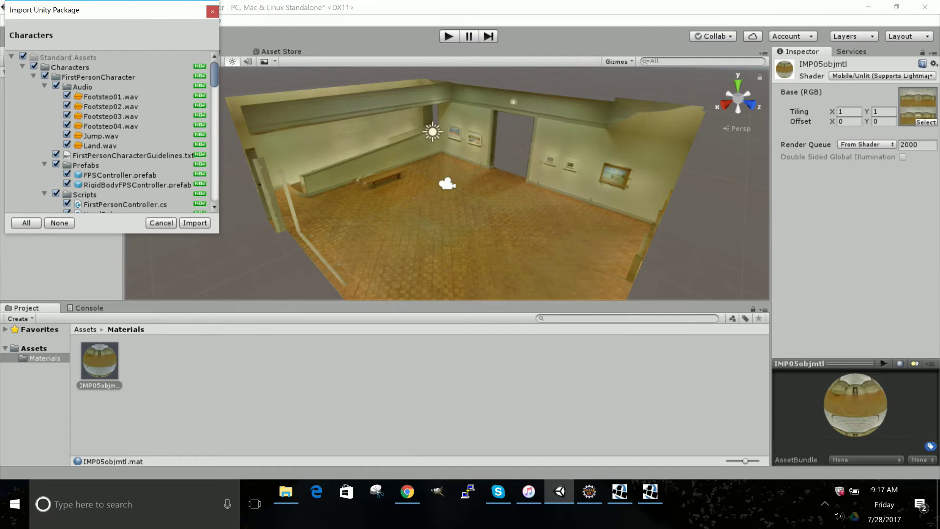
left_click(195, 223)
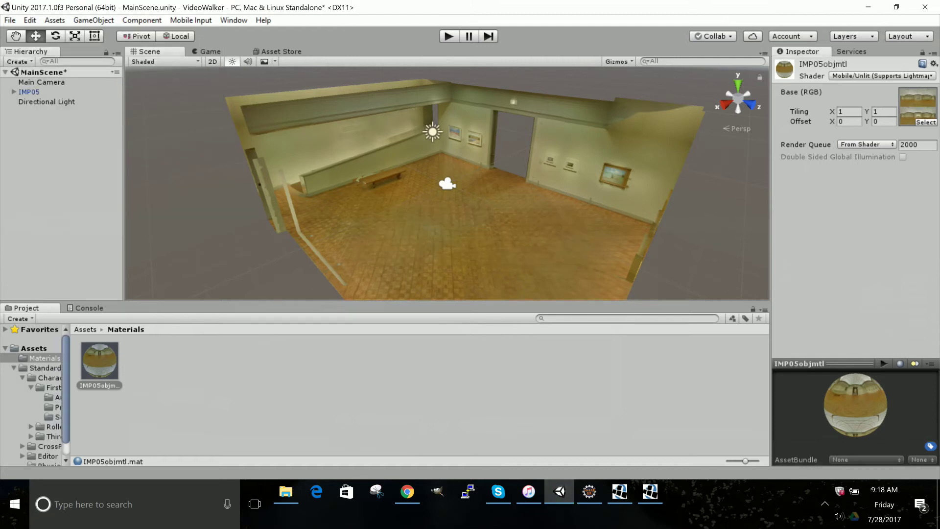
left_click(33, 348)
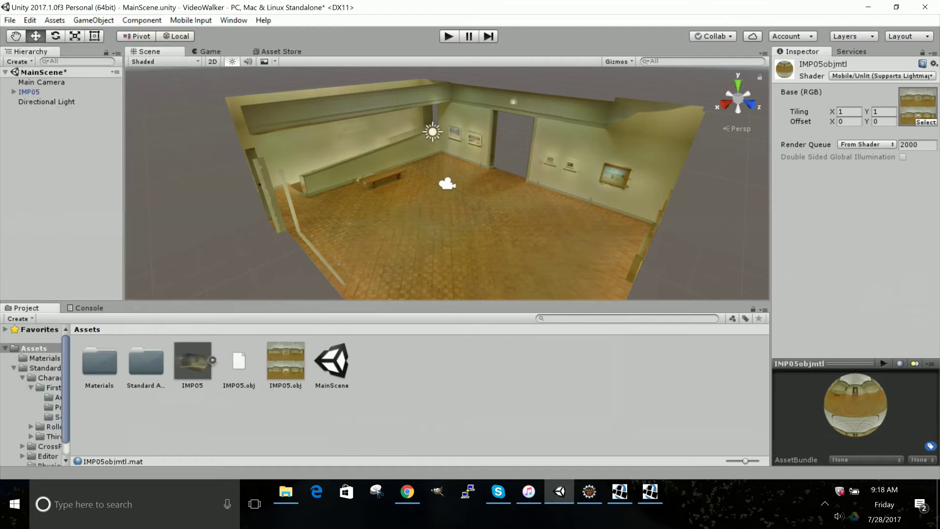
Add the FPSController prefab to the scene and raise it to X 2.44, Y 0.55 inside the room.
double_click(146, 361)
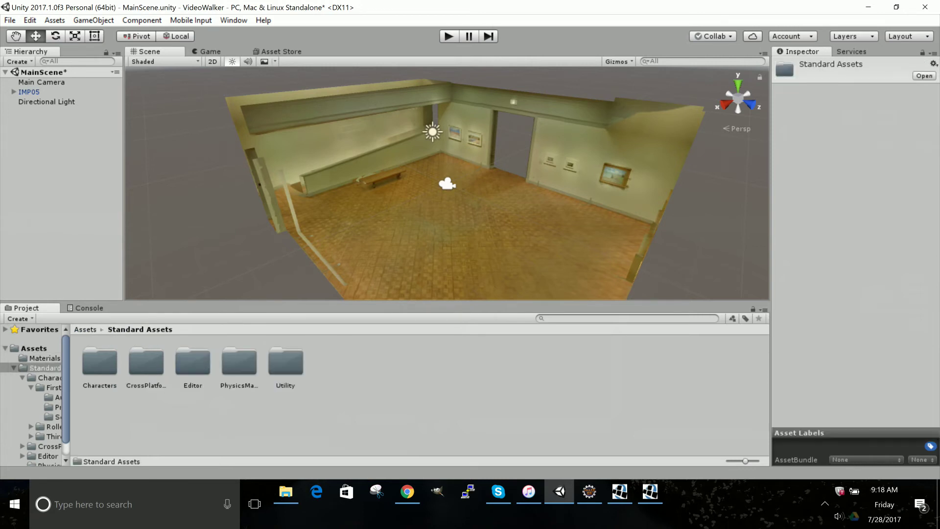
double_click(99, 361)
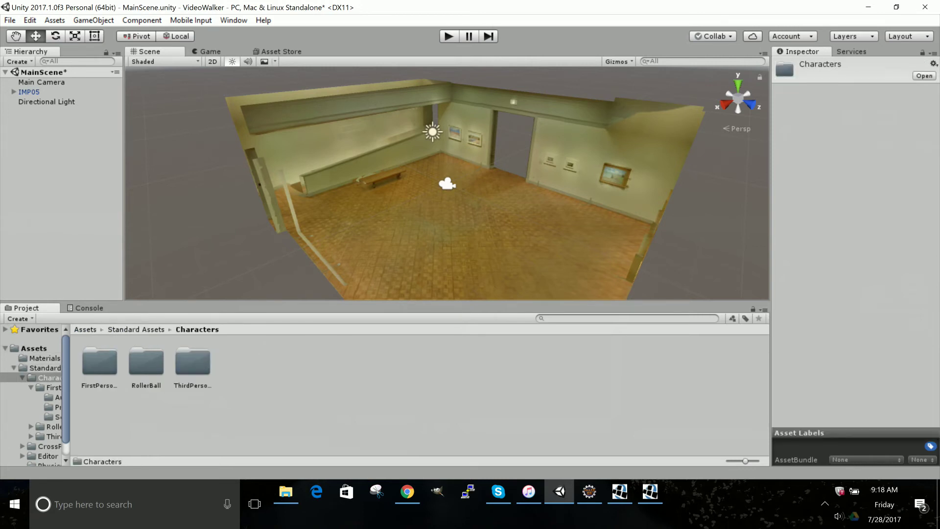
double_click(100, 362)
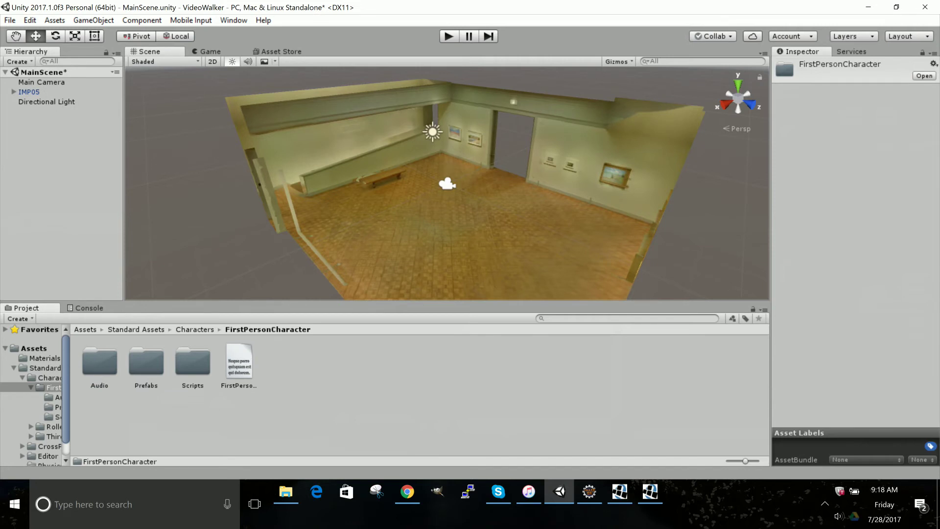
double_click(146, 362)
left_click(100, 362)
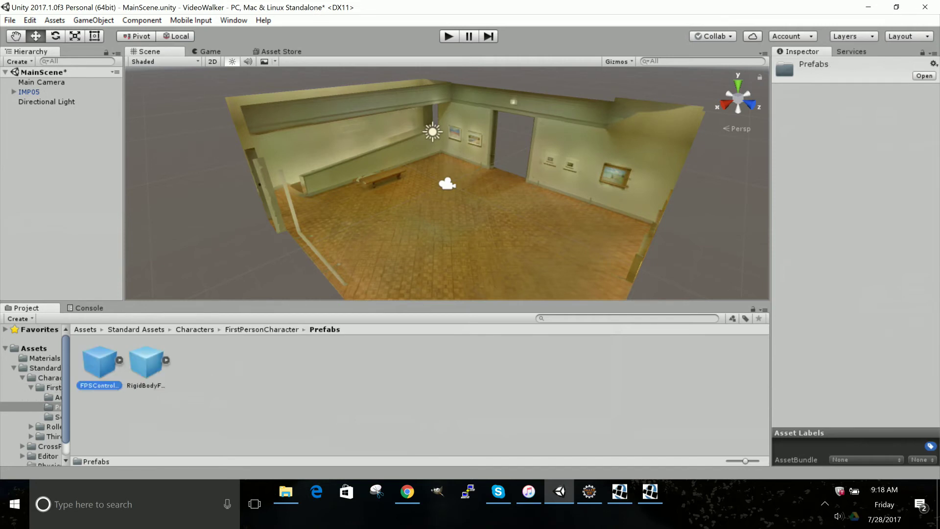
left_click_drag(147, 386, 457, 225)
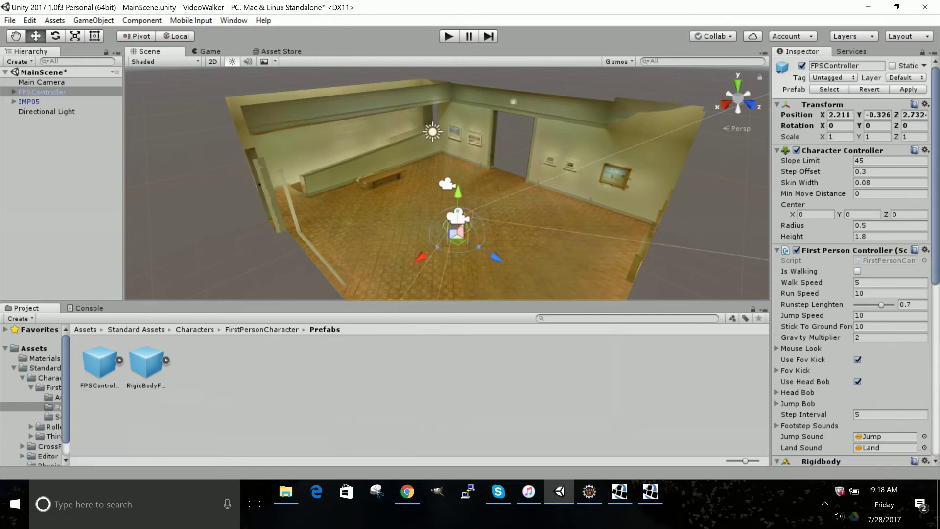
left_click_drag(458, 198, 454, 178)
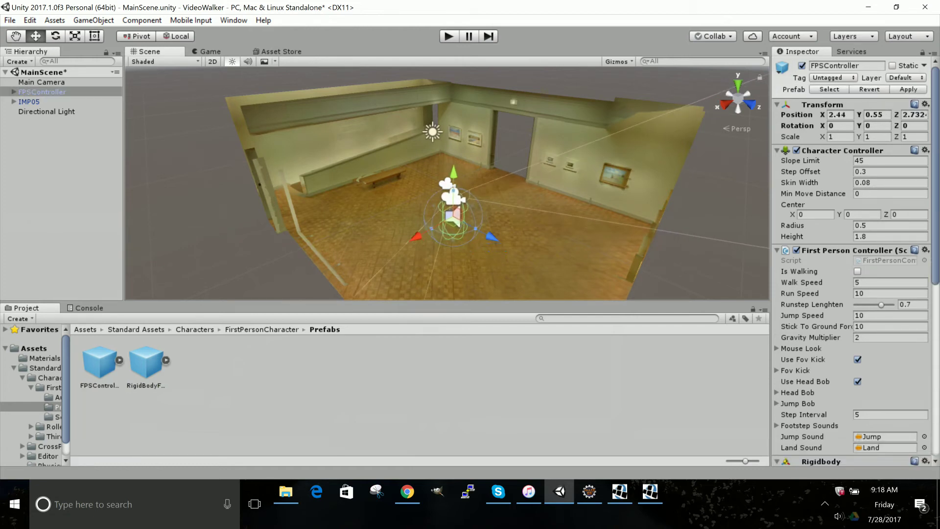
Add a Physics Mesh Collider component to the IMP05 room model.
left_click(30, 101)
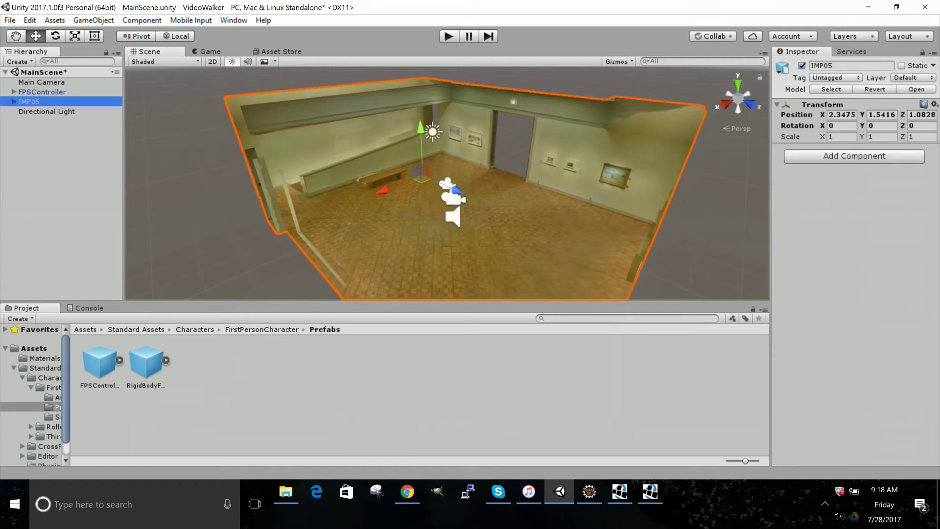
left_click(855, 156)
key("Down")
key("Down")
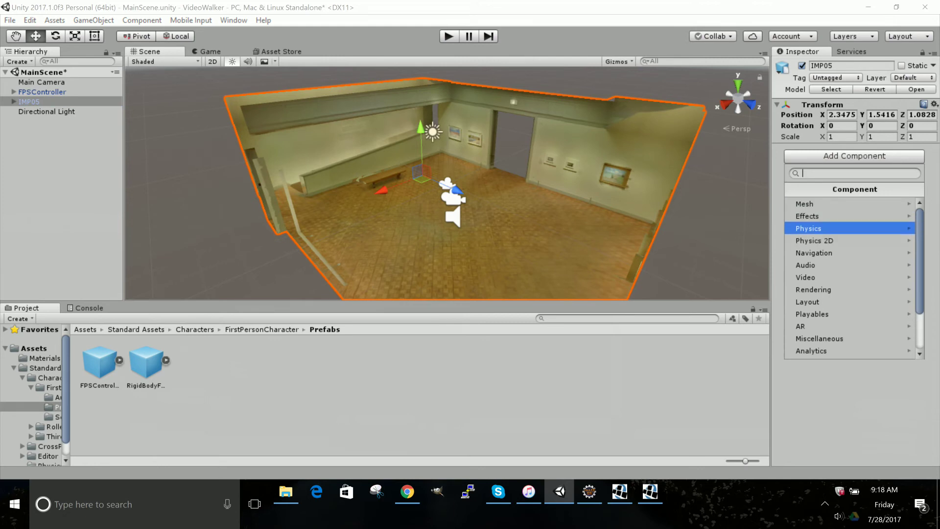
key("Right")
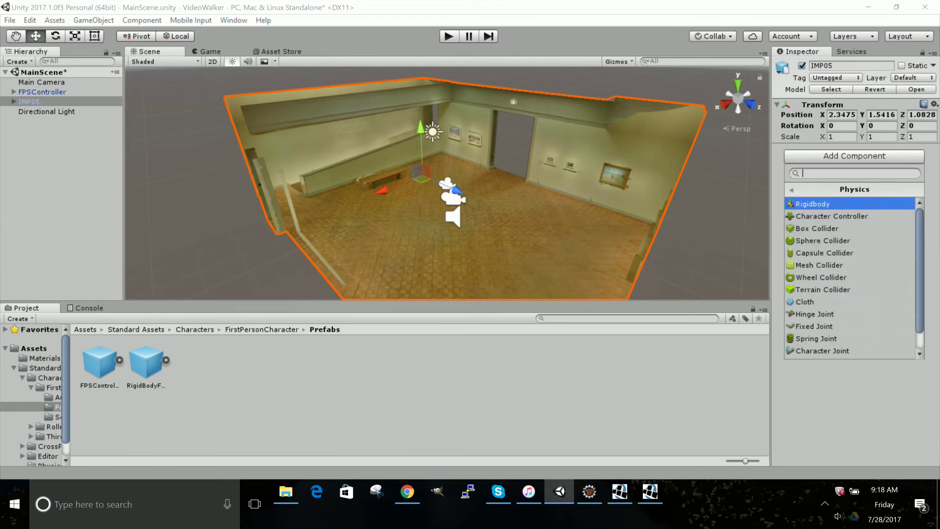
key("Down")
key("Down")
key("Down")
key("Down")
key("Down")
key("Return")
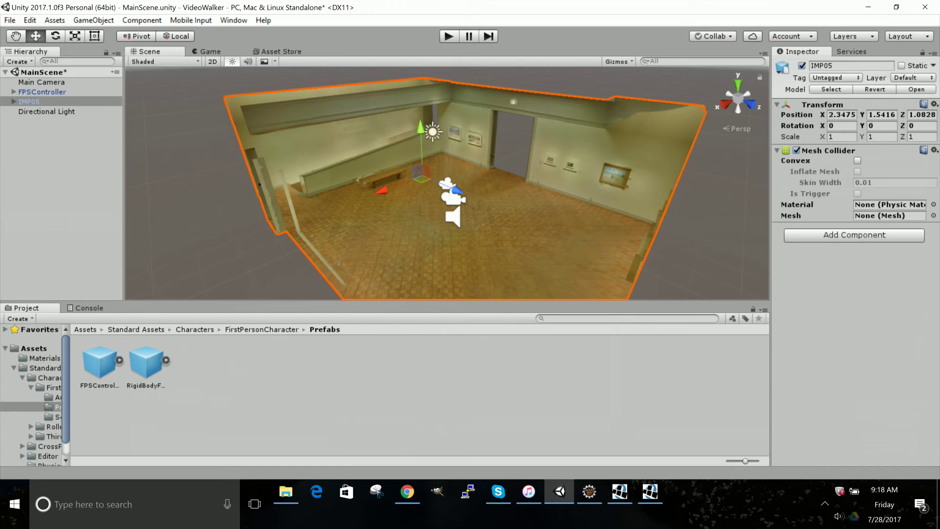
Set the collider's Mesh field to the default room mesh via the object picker.
key("Tab")
key("Return")
key("Right")
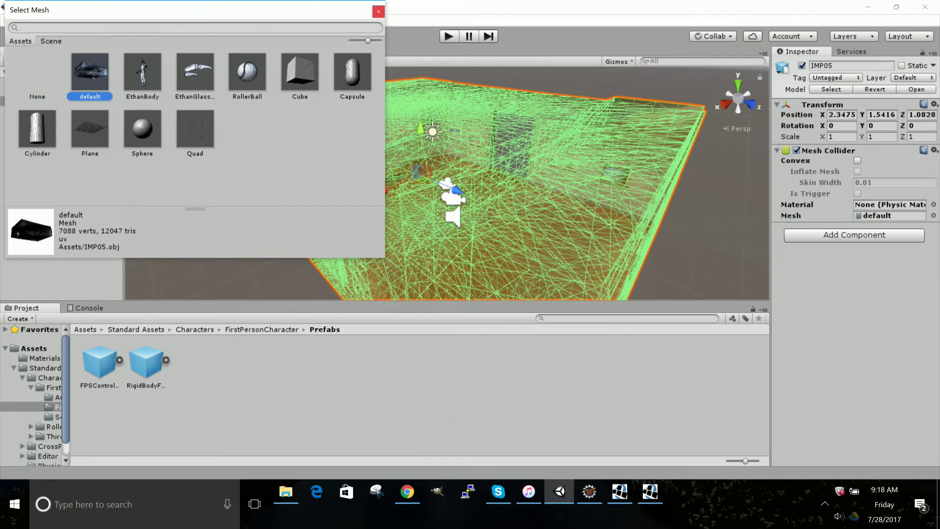
key("Return")
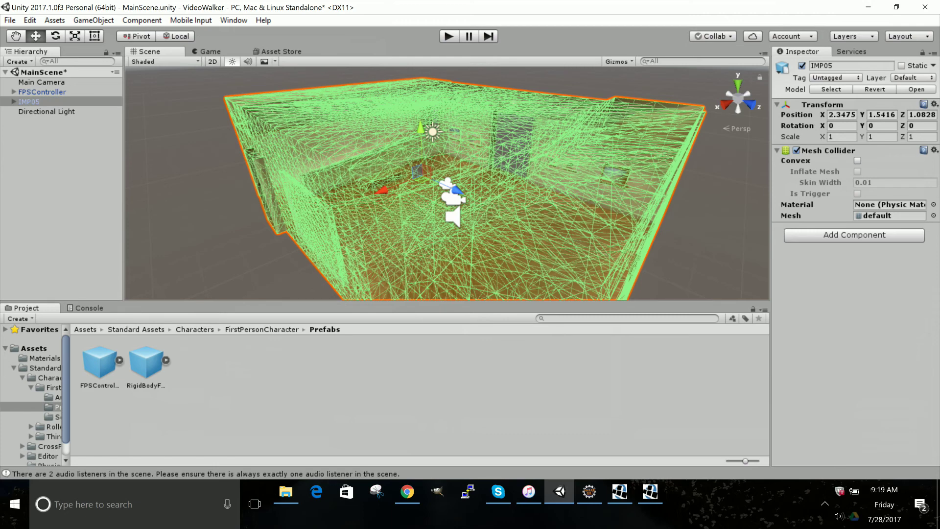
left_click(41, 82)
Delete the Main Camera from the hierarchy and start Play mode.
right_click(39, 82)
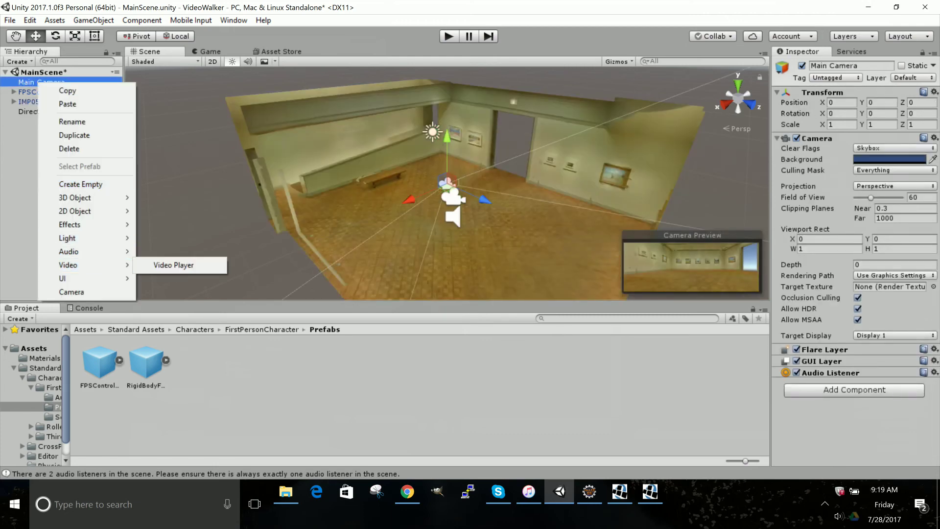
left_click(69, 149)
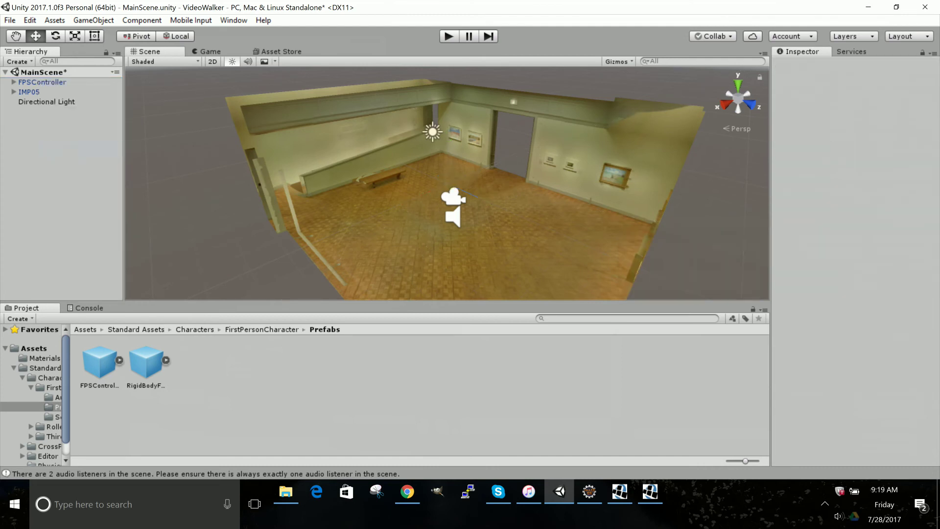
key("ctrl+p")
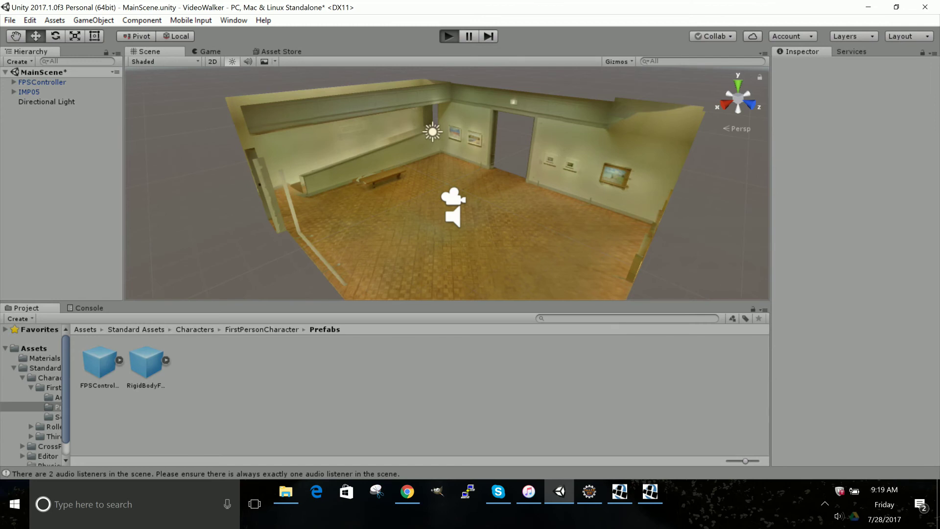